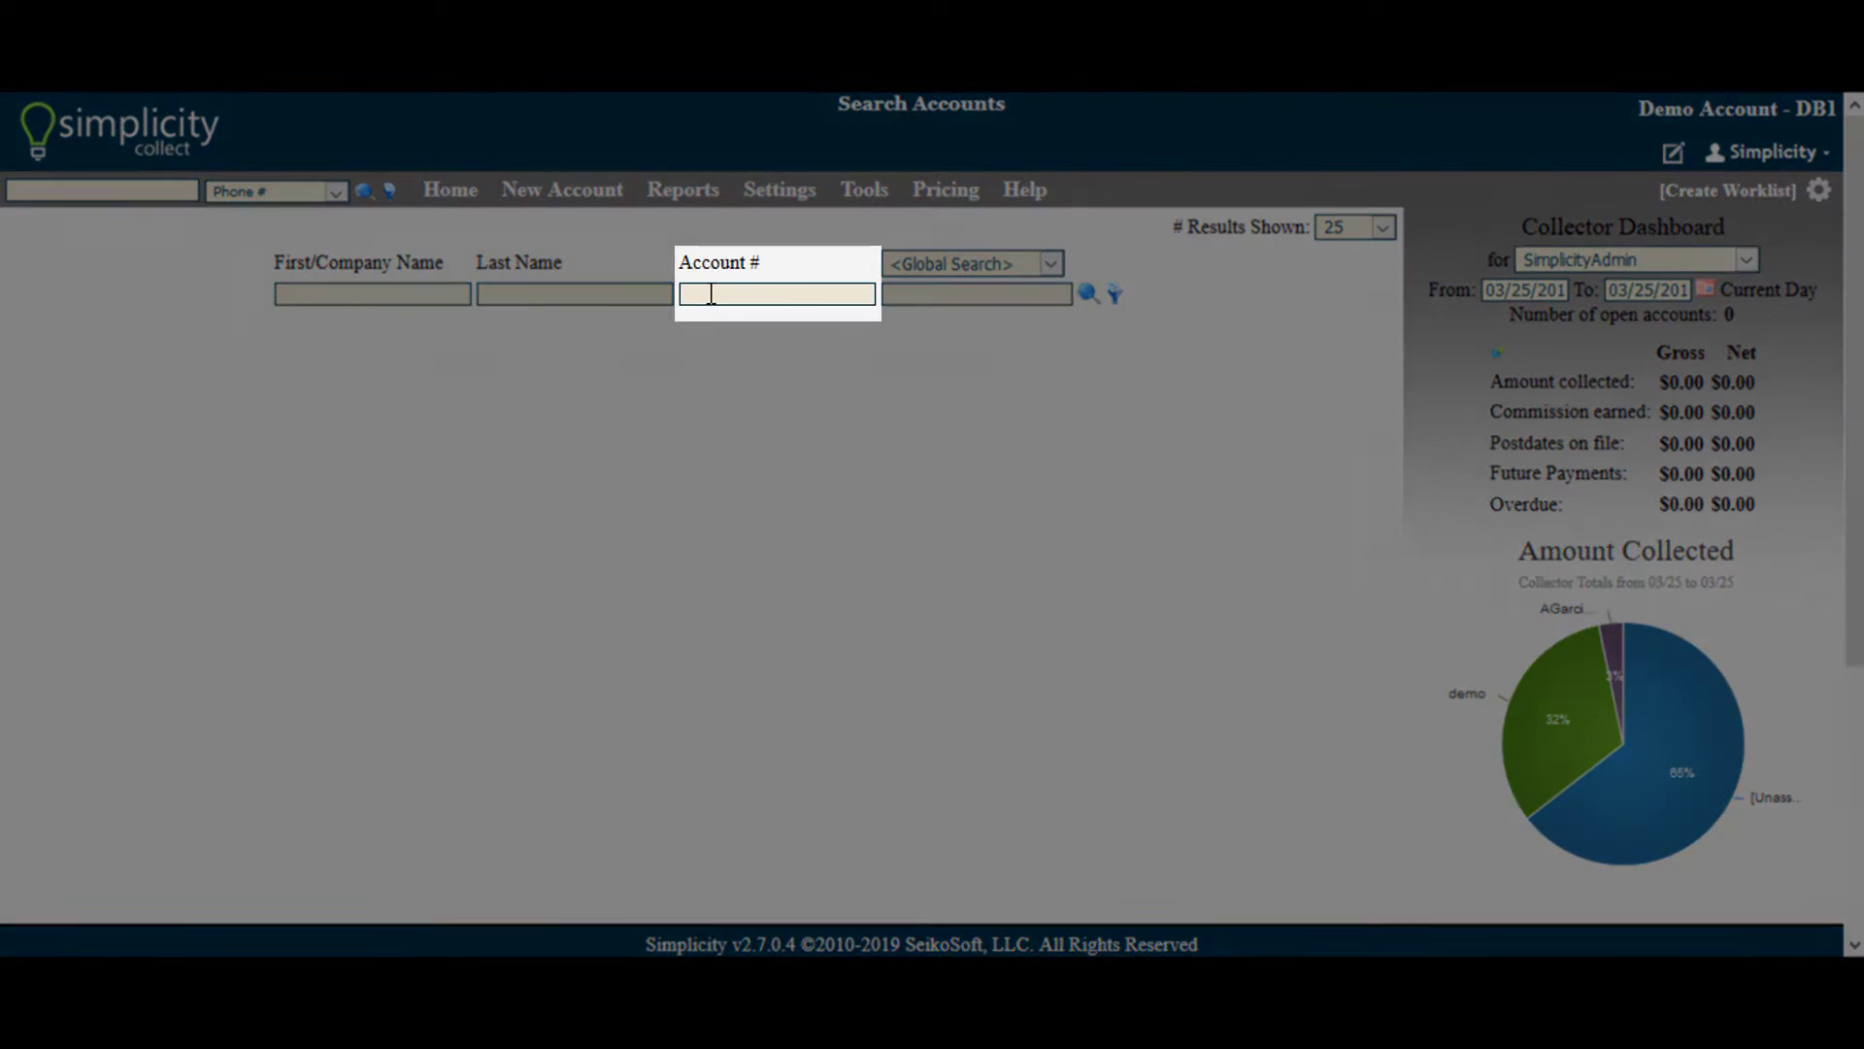
click(710, 293)
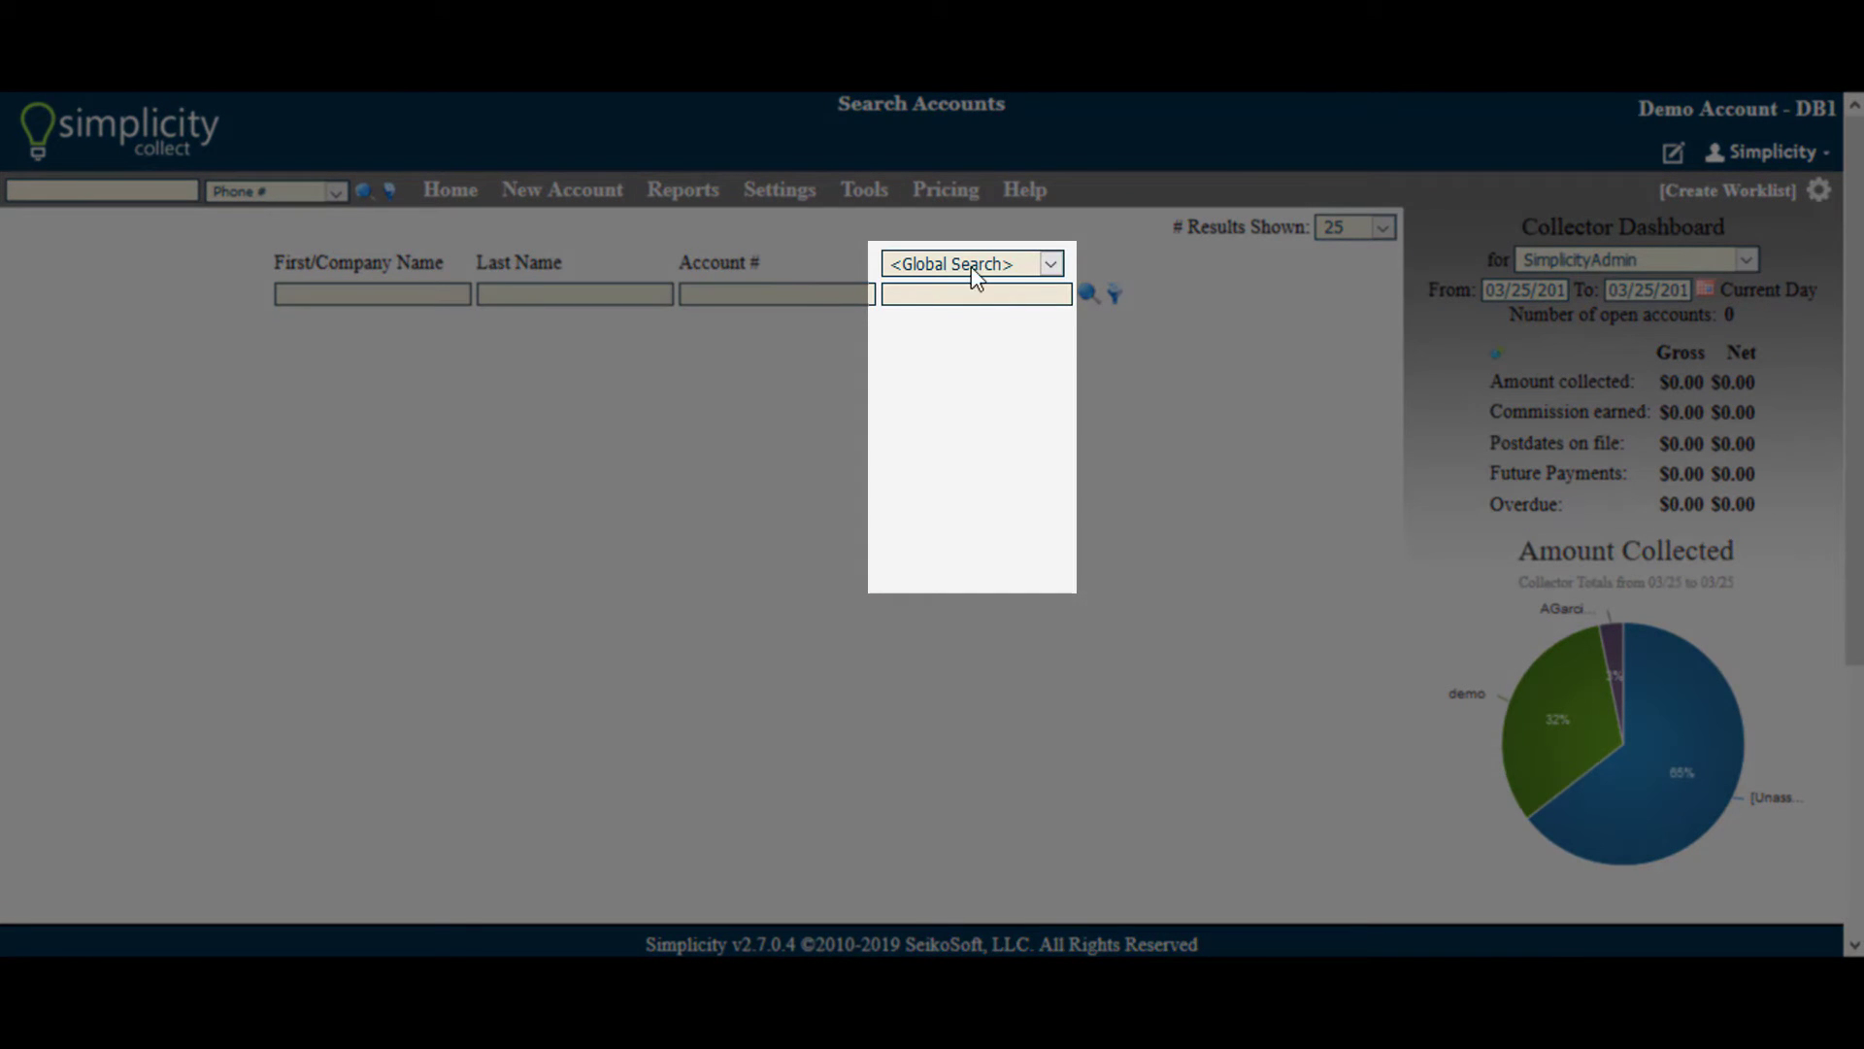
click(1052, 265)
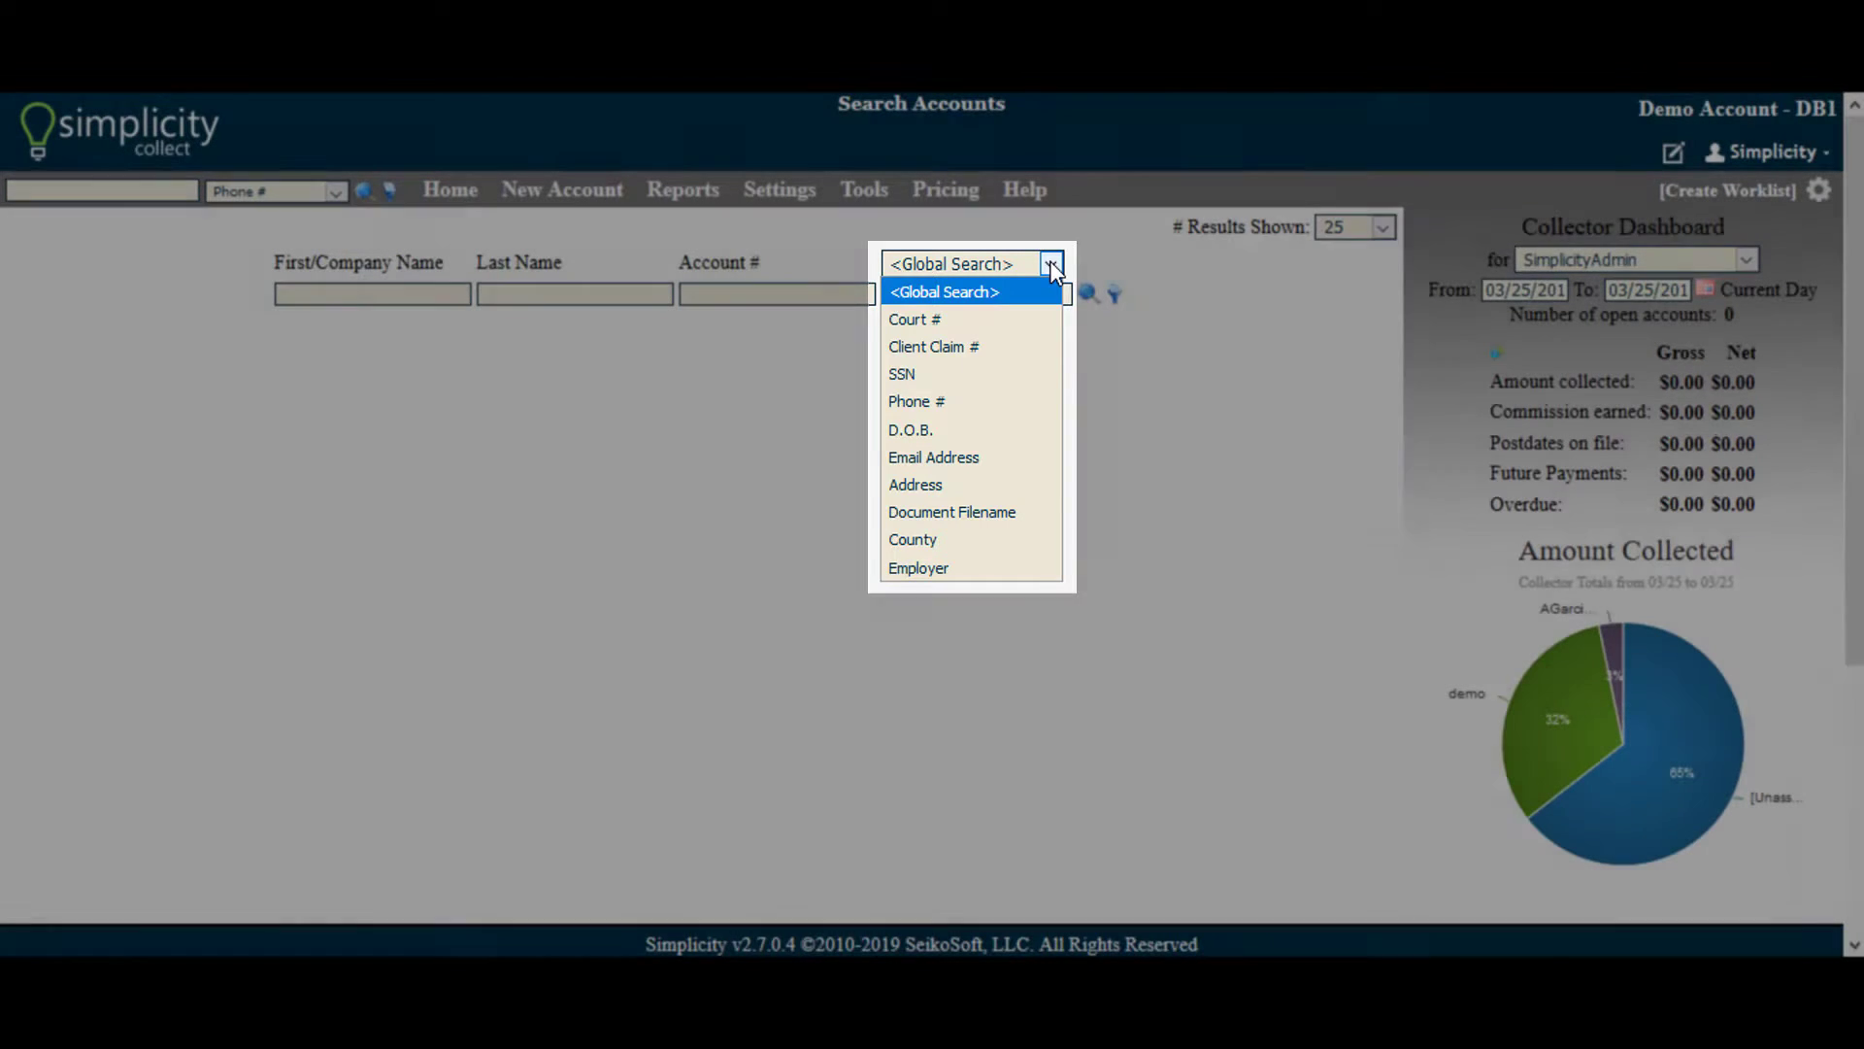
click(1051, 262)
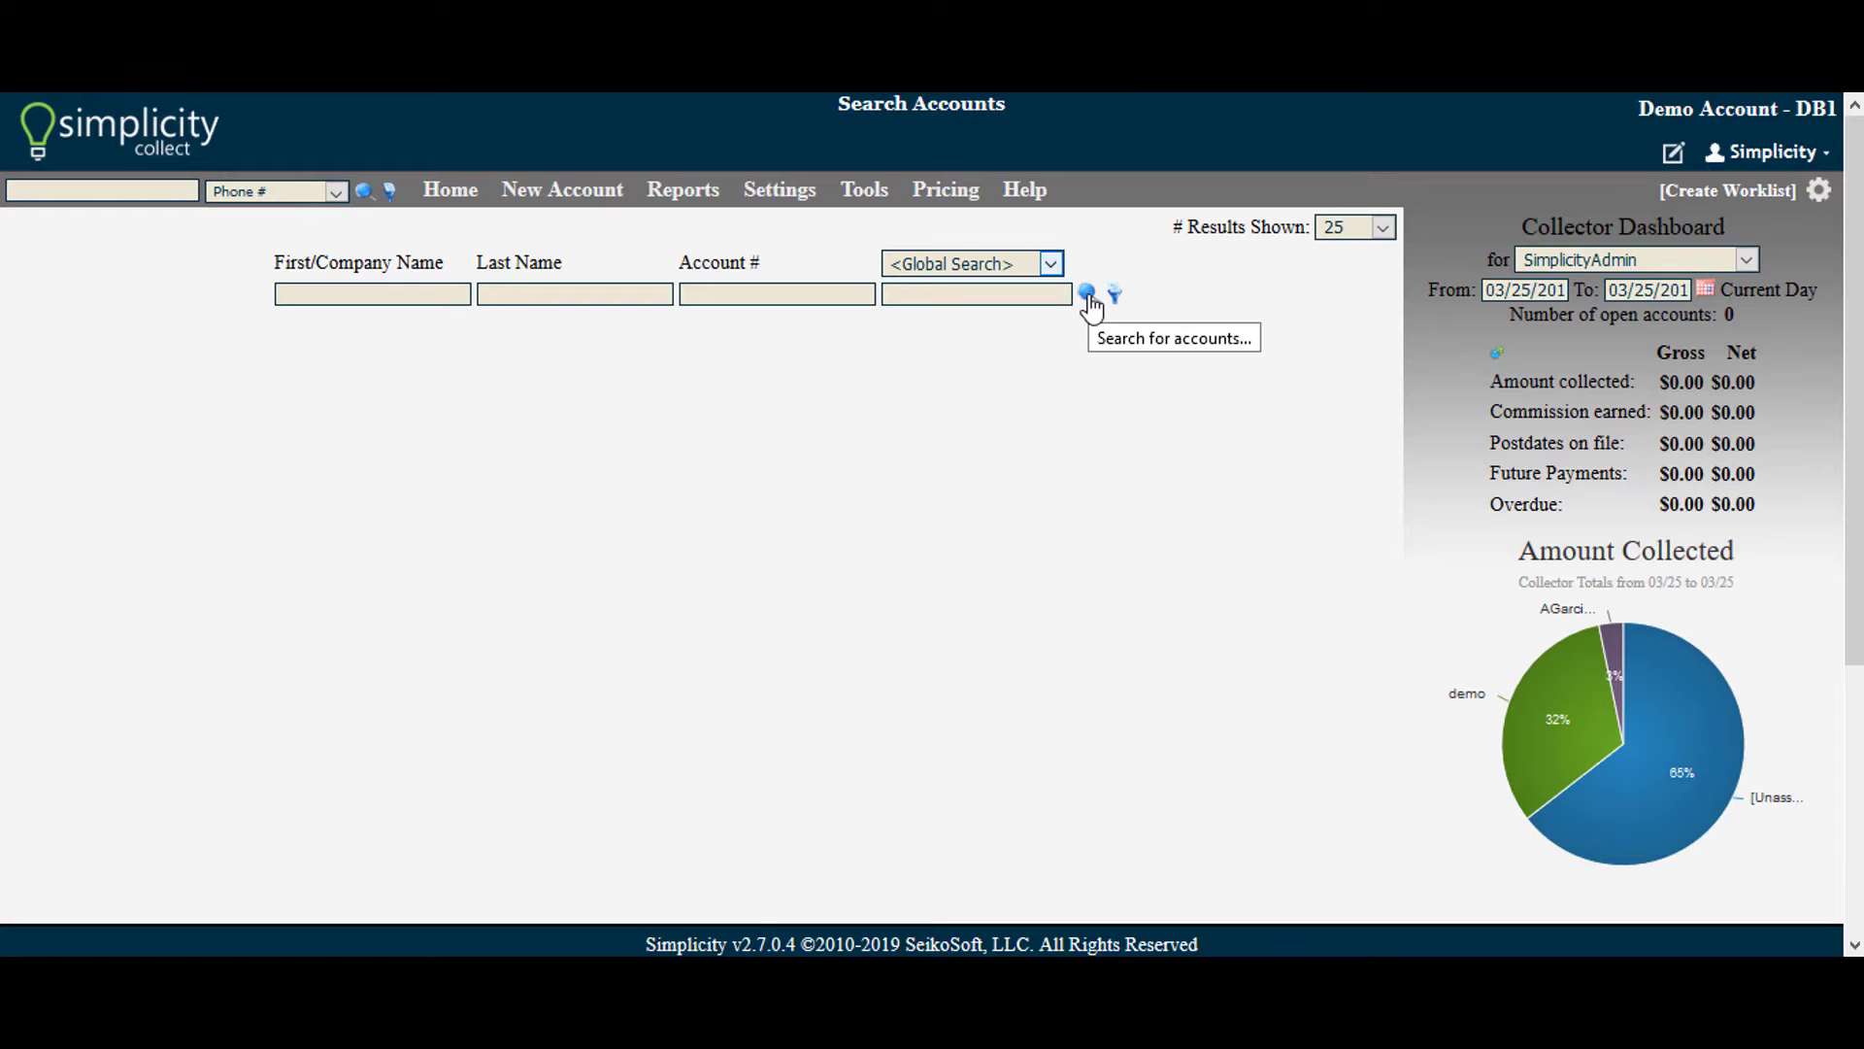
Run a blank-criteria account search to list every account with debtor, client, status and balance.
click(1088, 296)
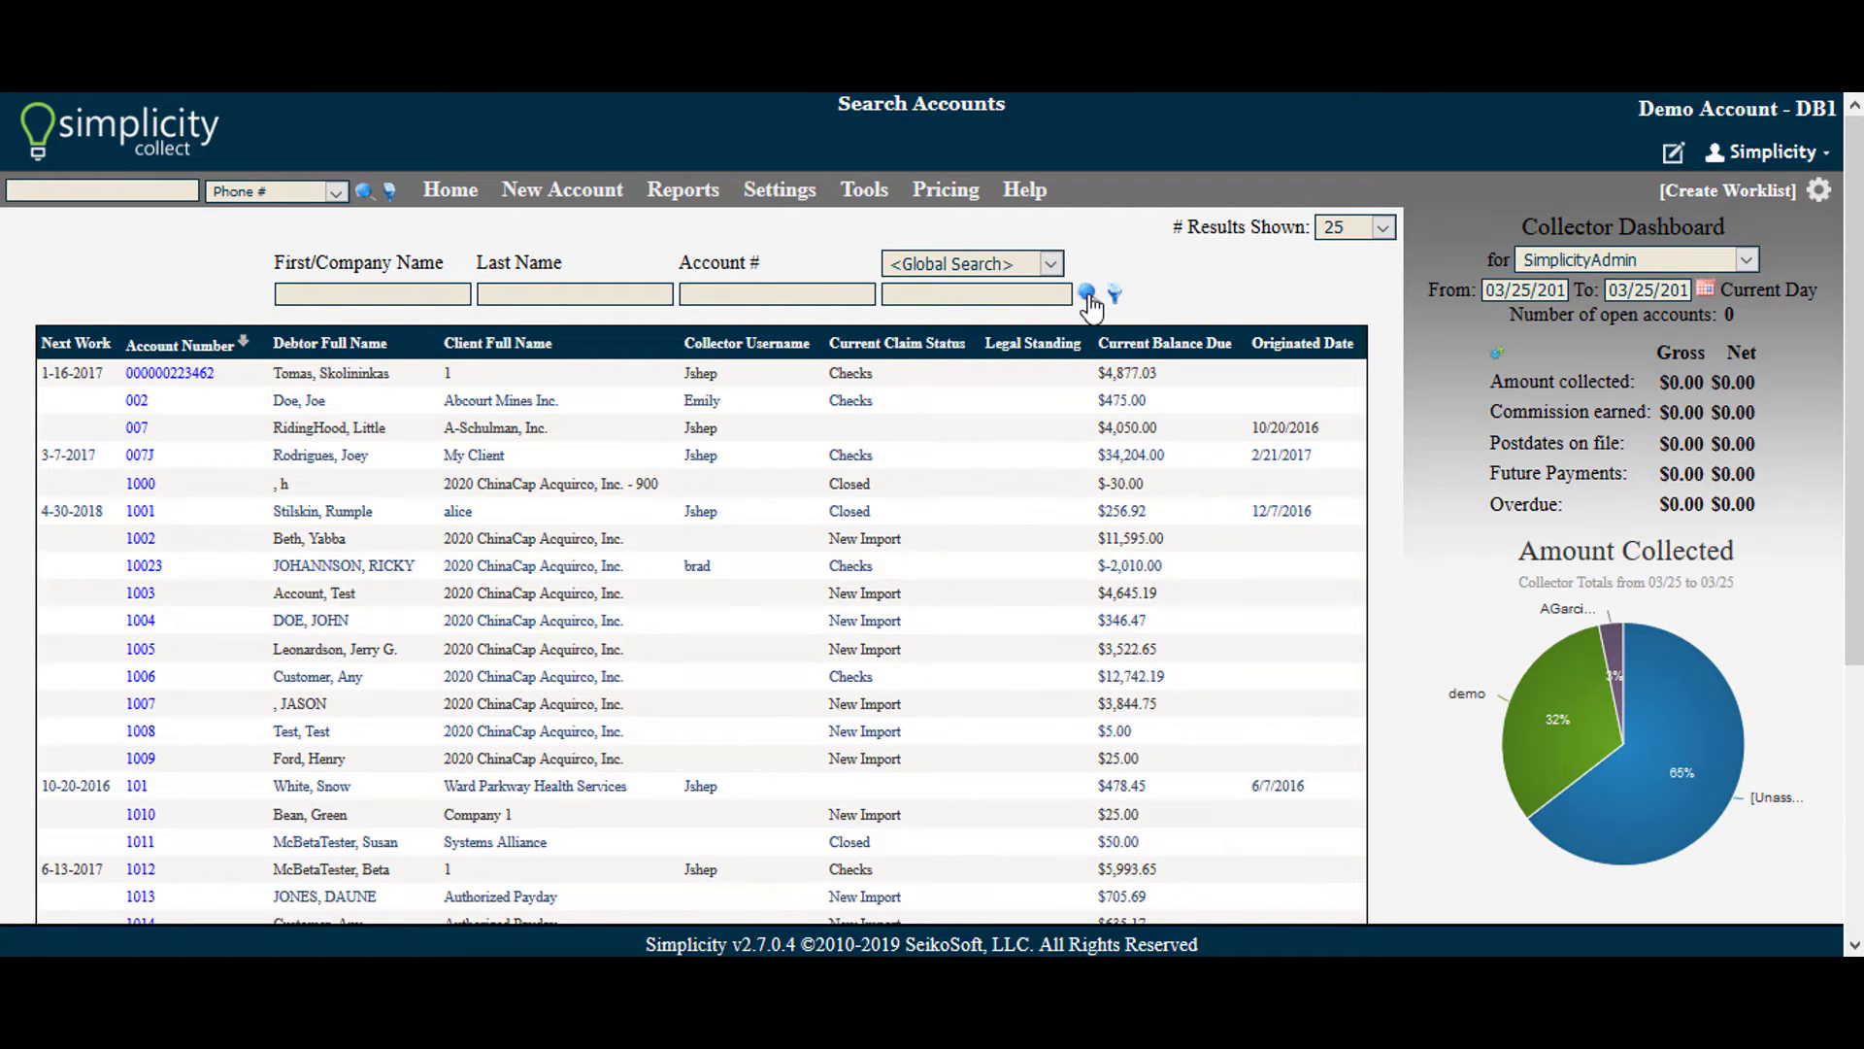
Go back to Home and show the collector, client, legal status, queue and date filters.
click(453, 195)
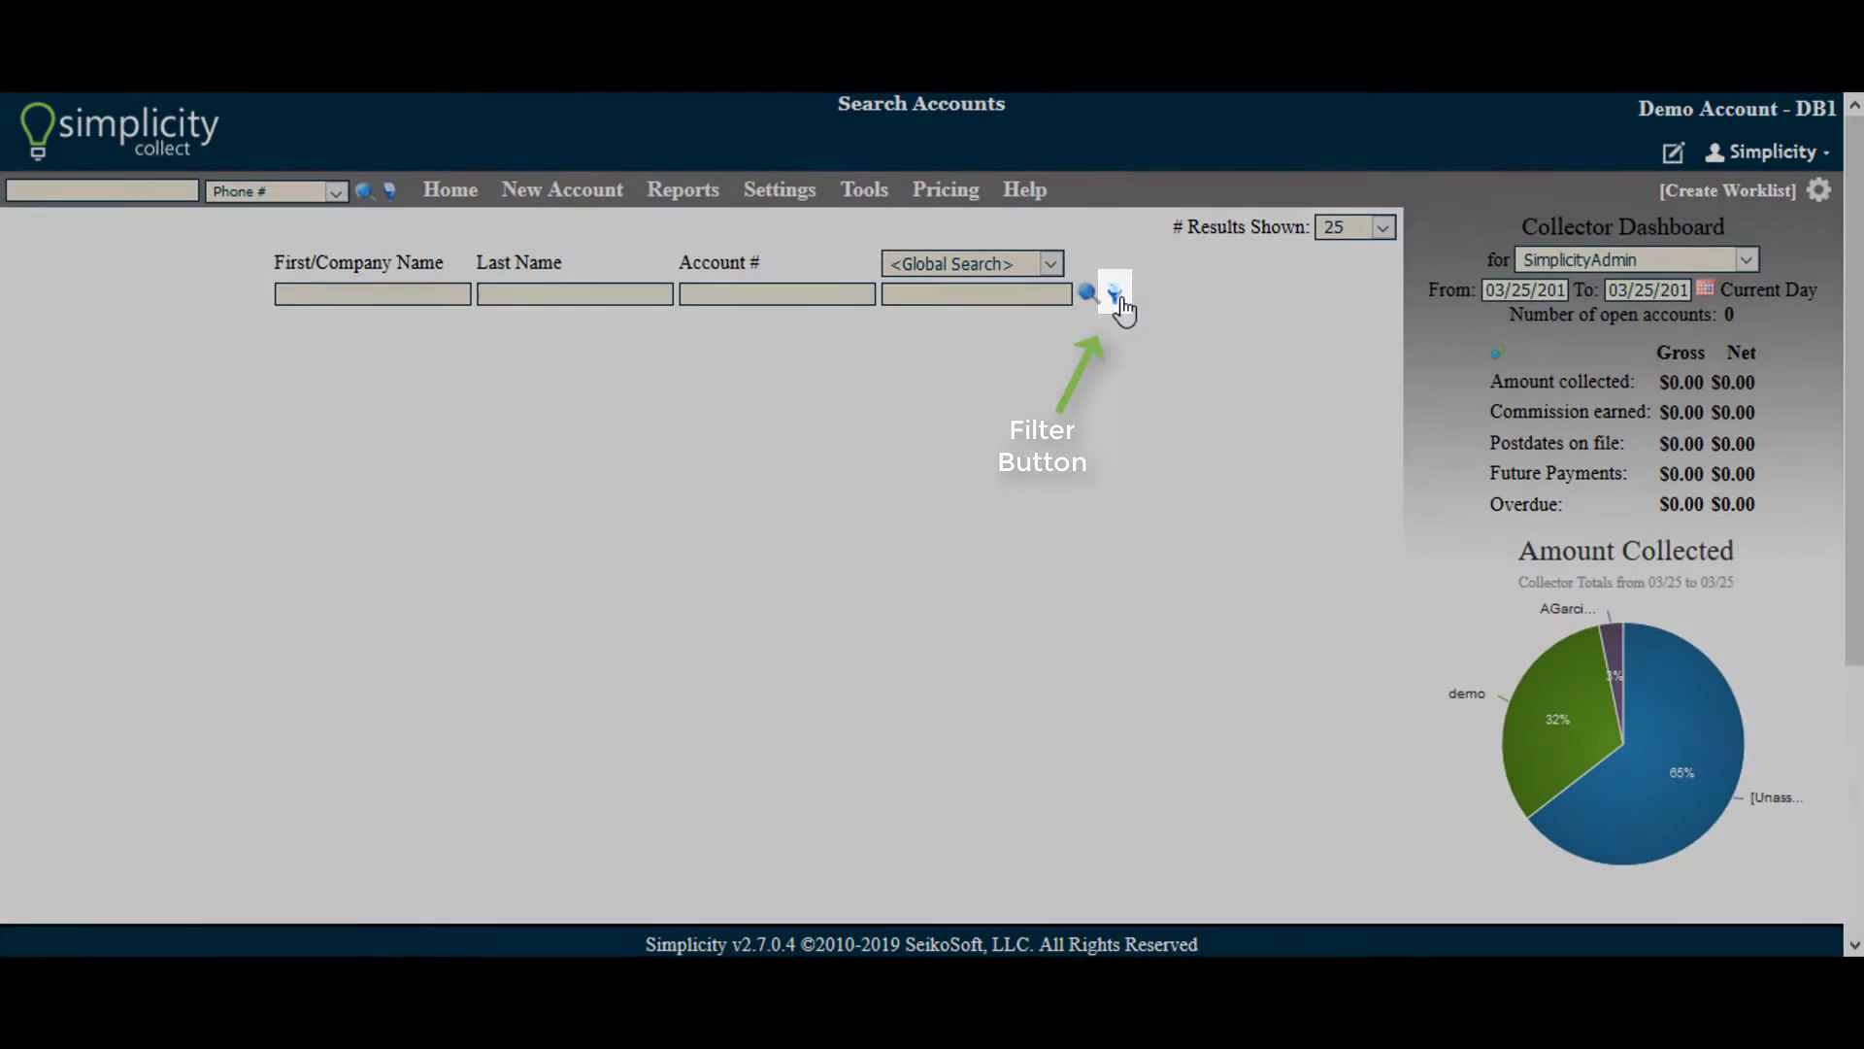
click(1118, 299)
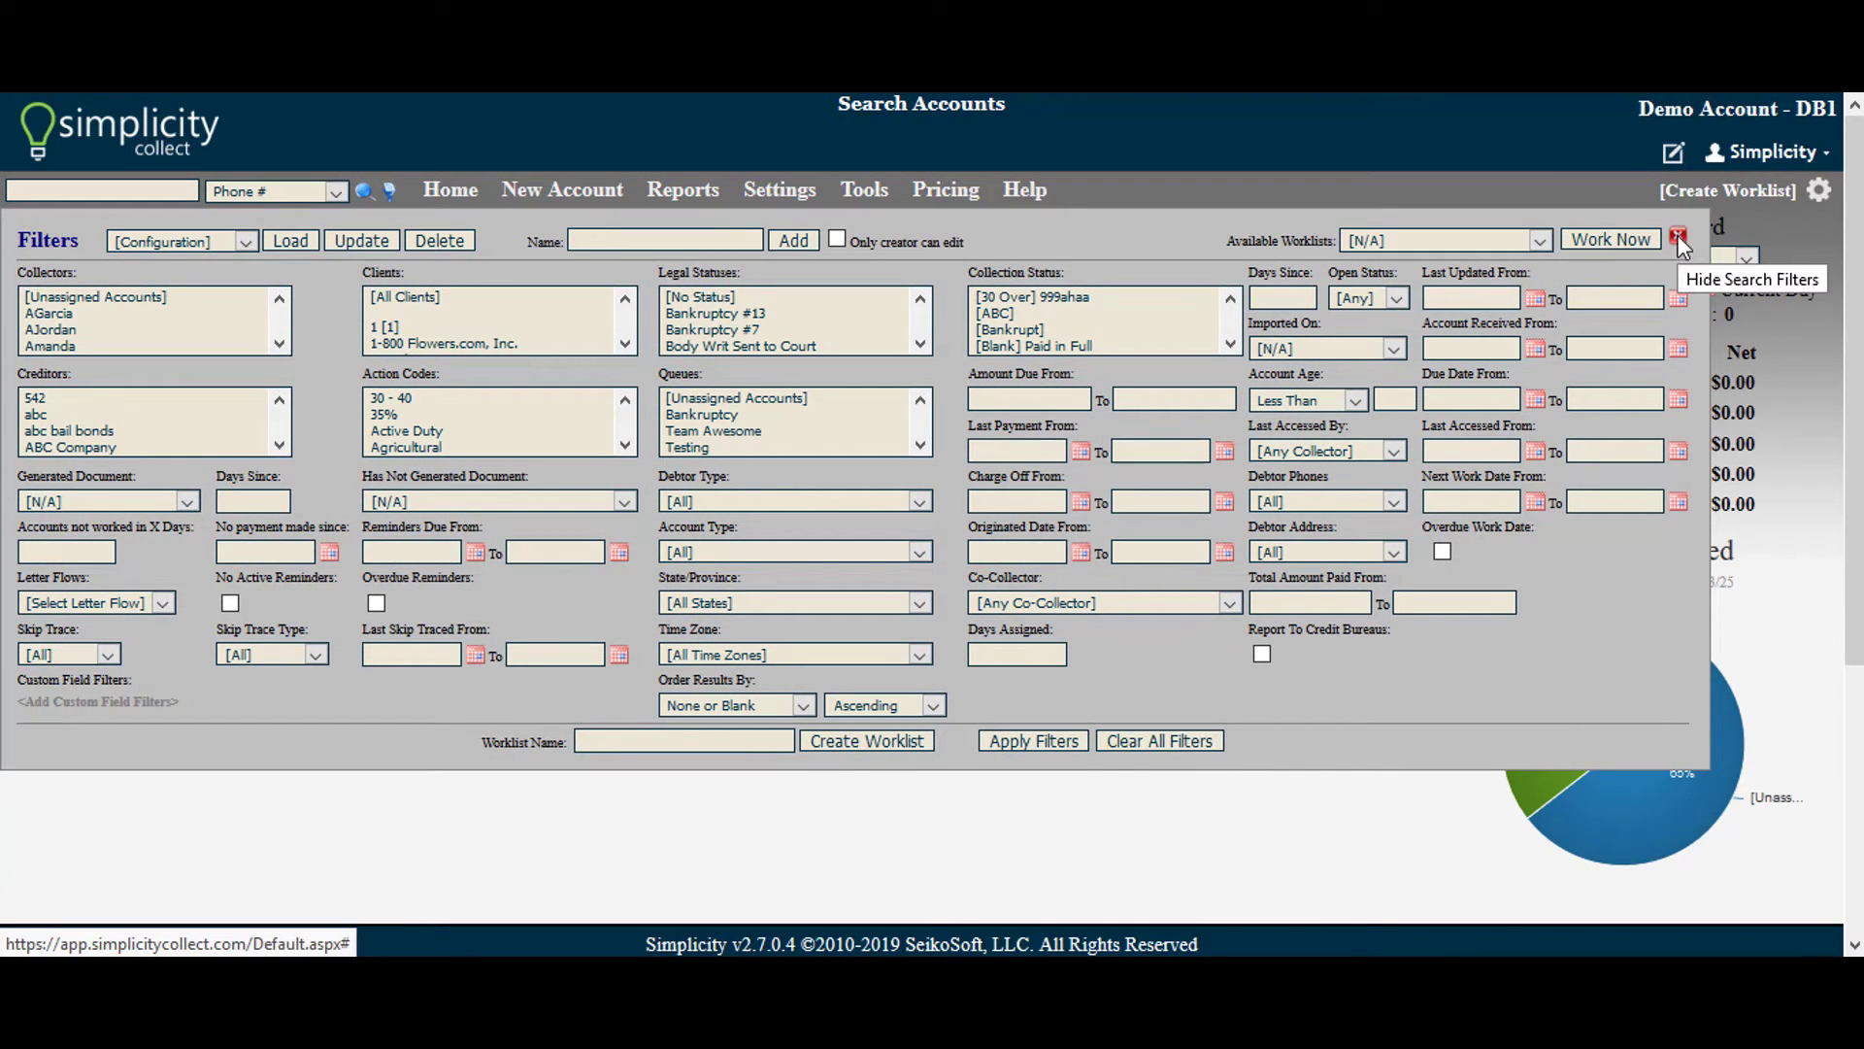
Hide the filters and point the Collector Dashboard at Demo Account - DB1, showing date-range presets.
click(1678, 235)
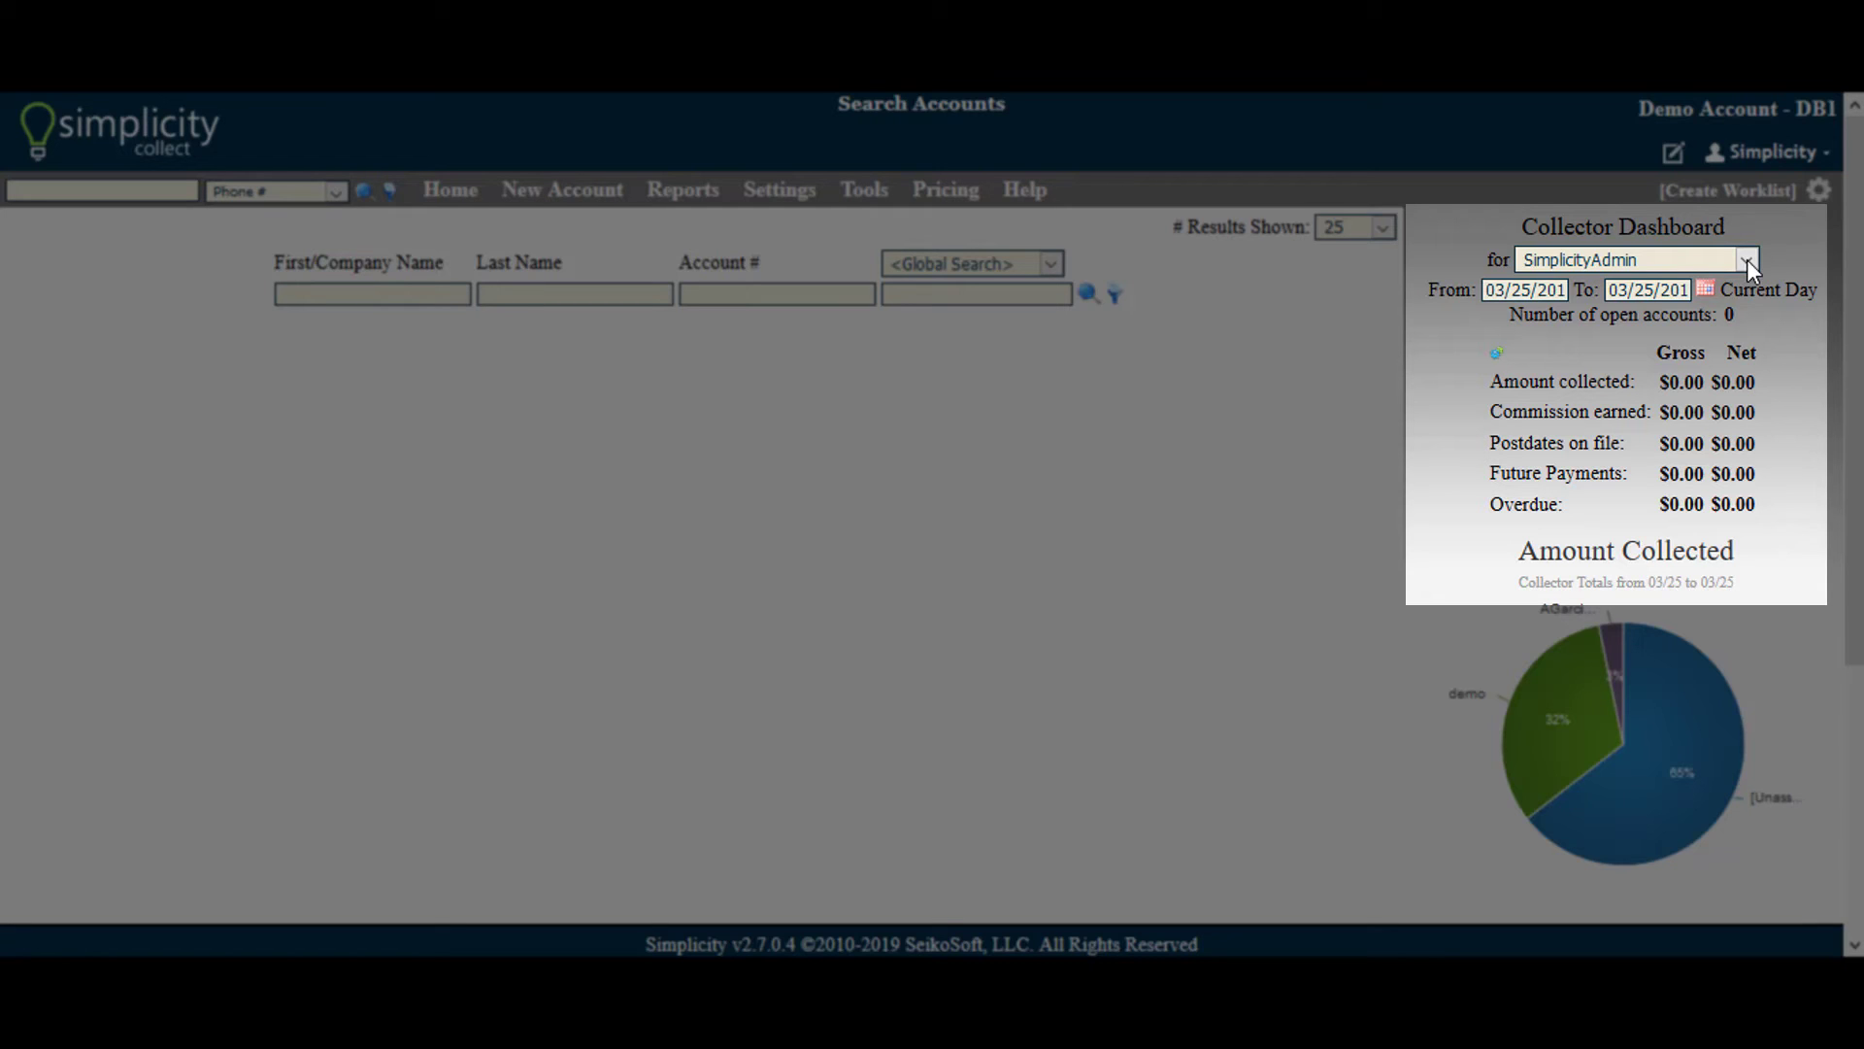
click(1745, 259)
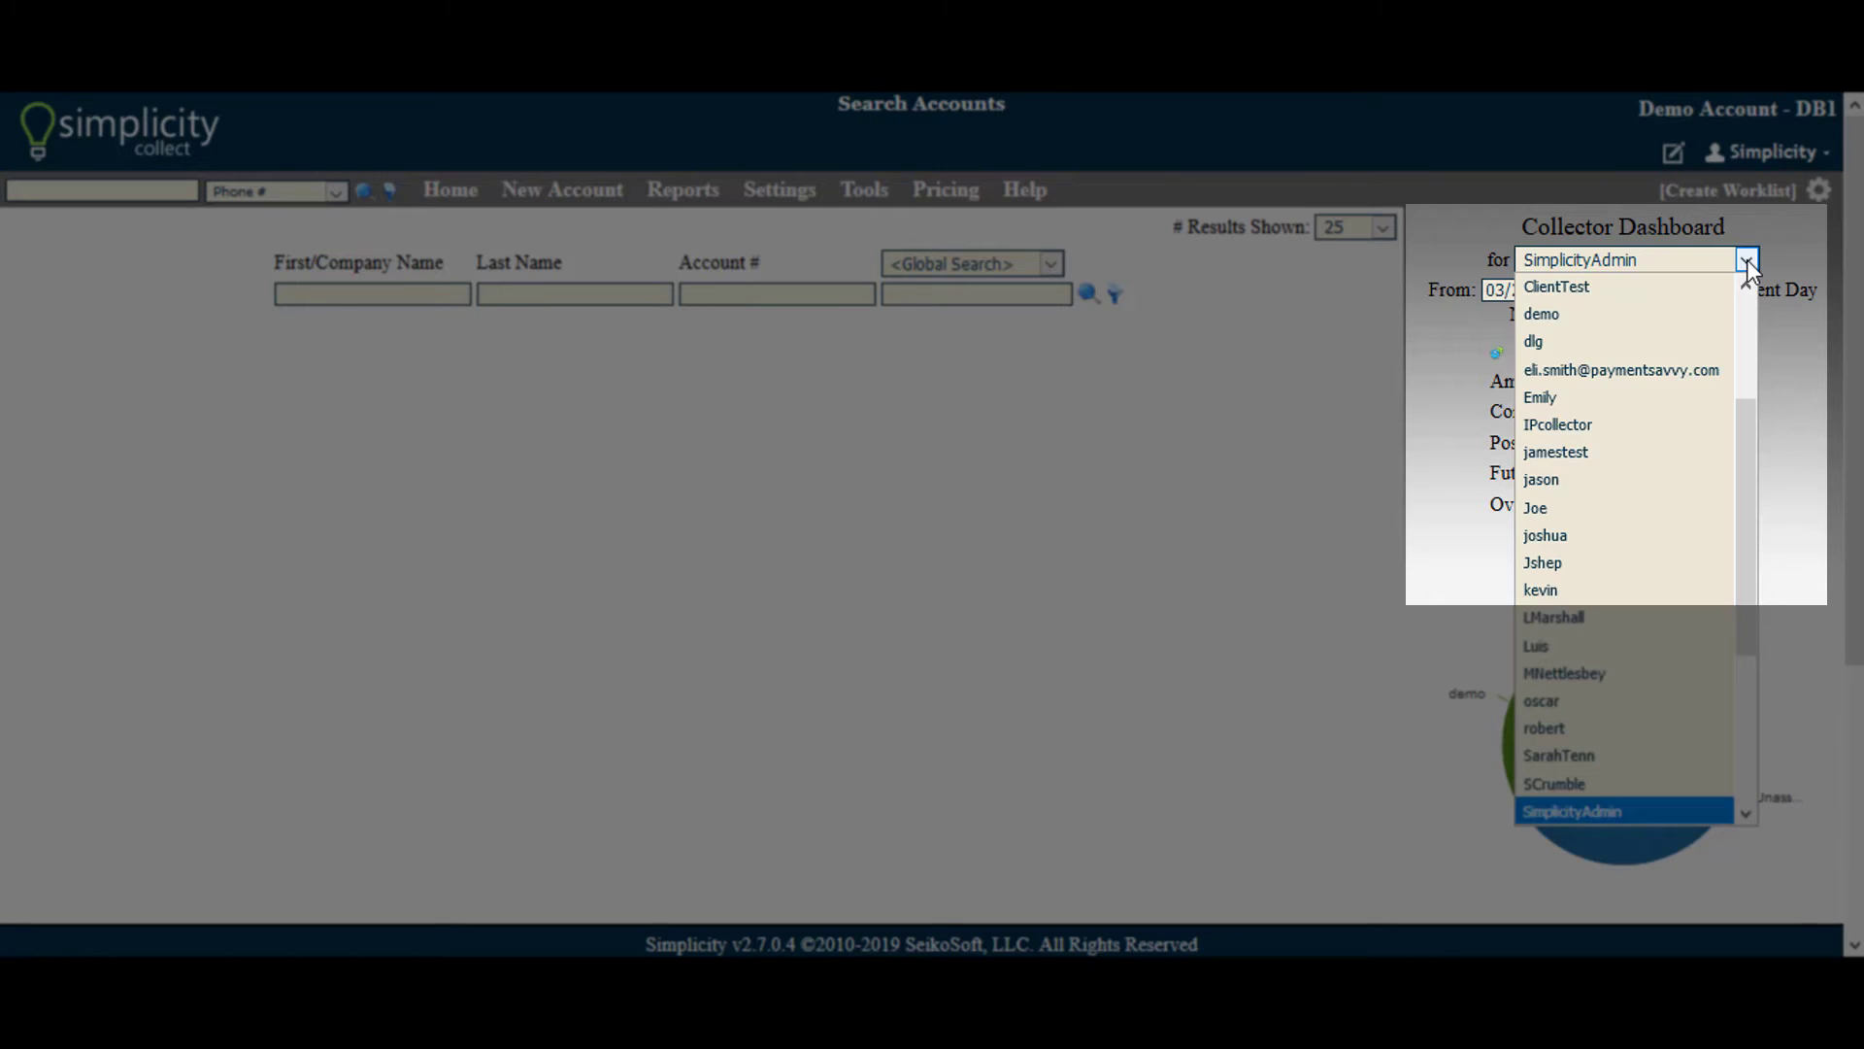
click(1706, 285)
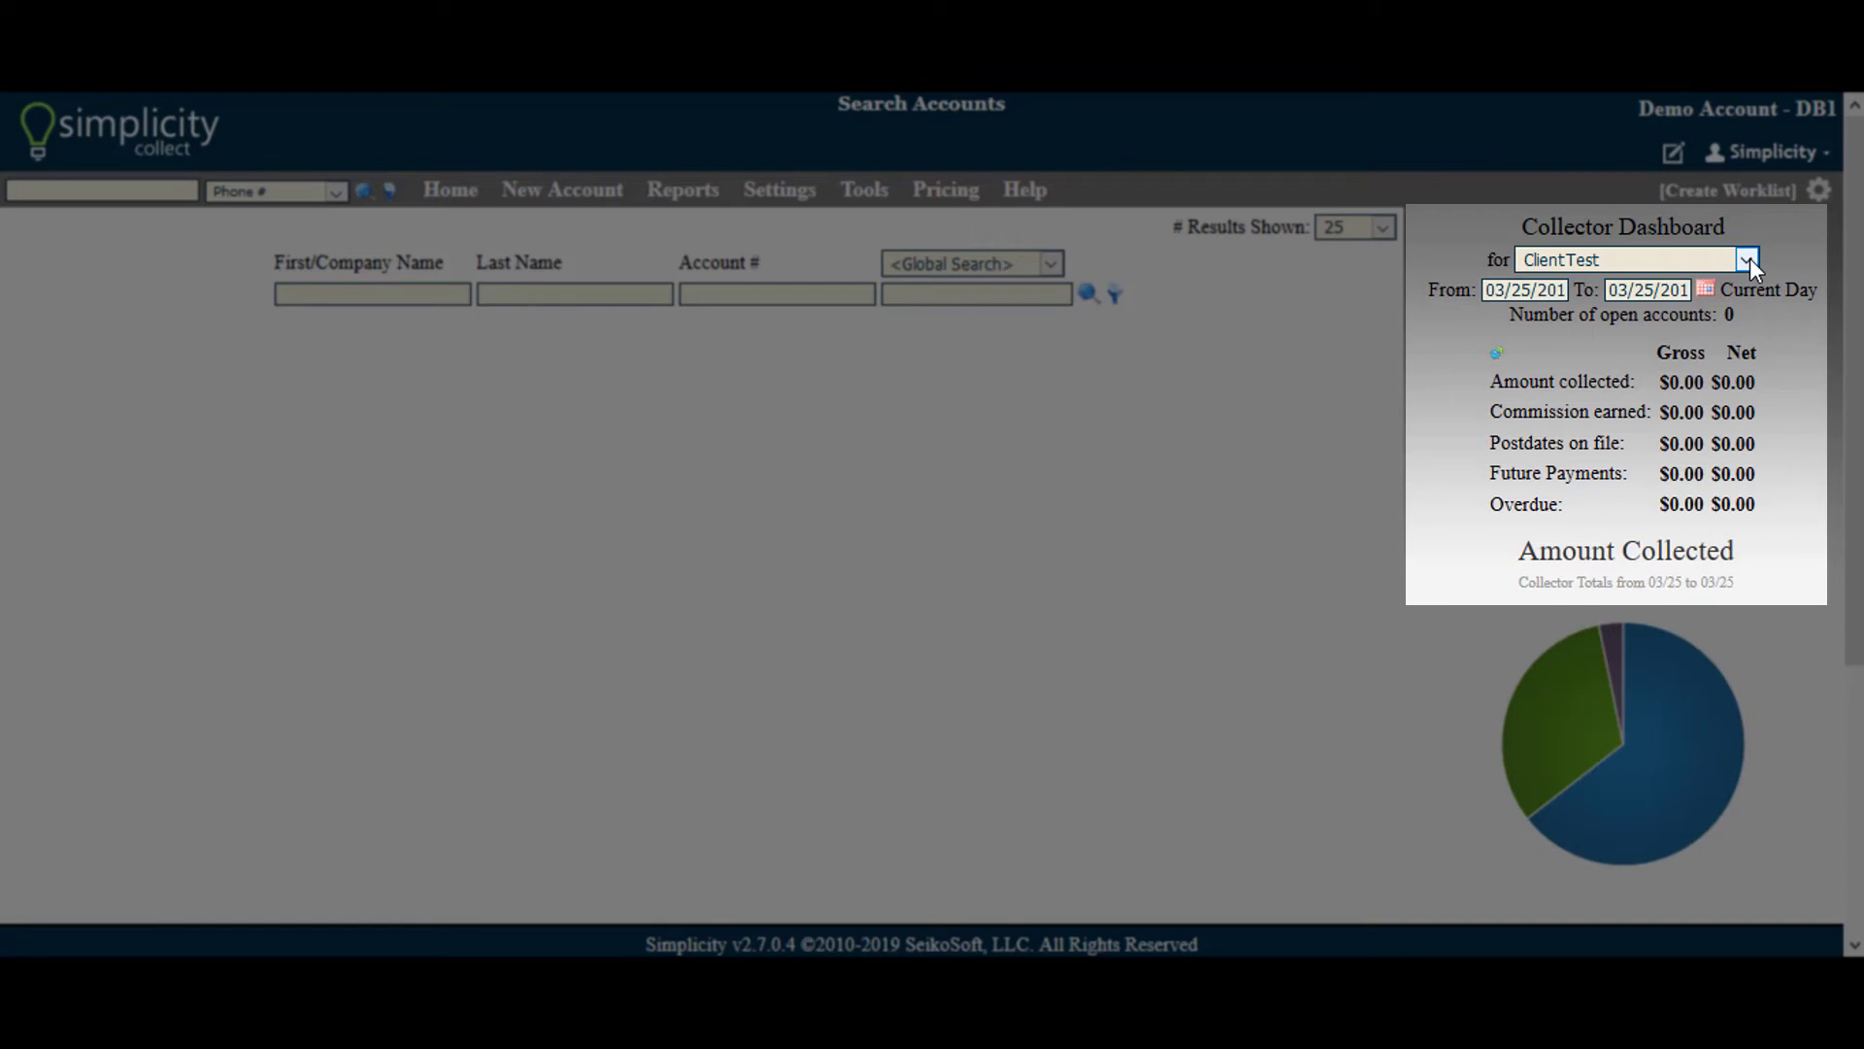
click(1735, 289)
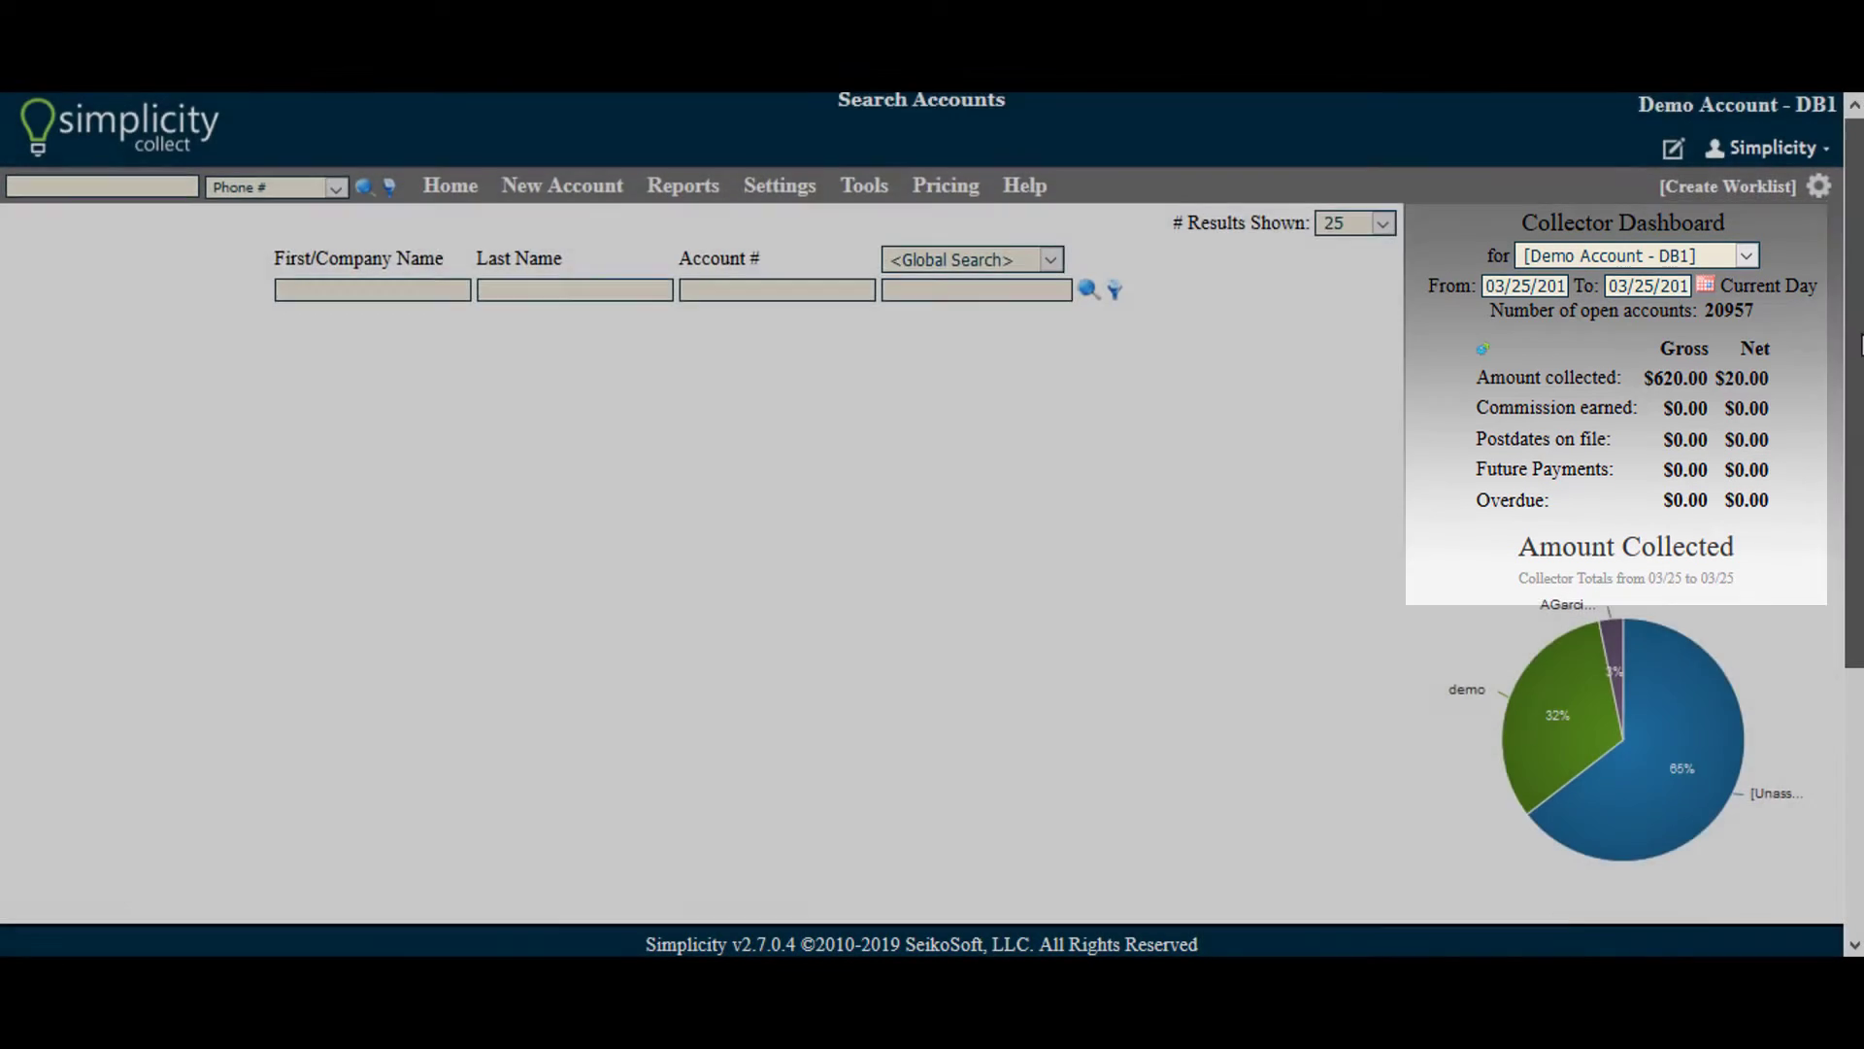
drag(1855, 313, 1854, 582)
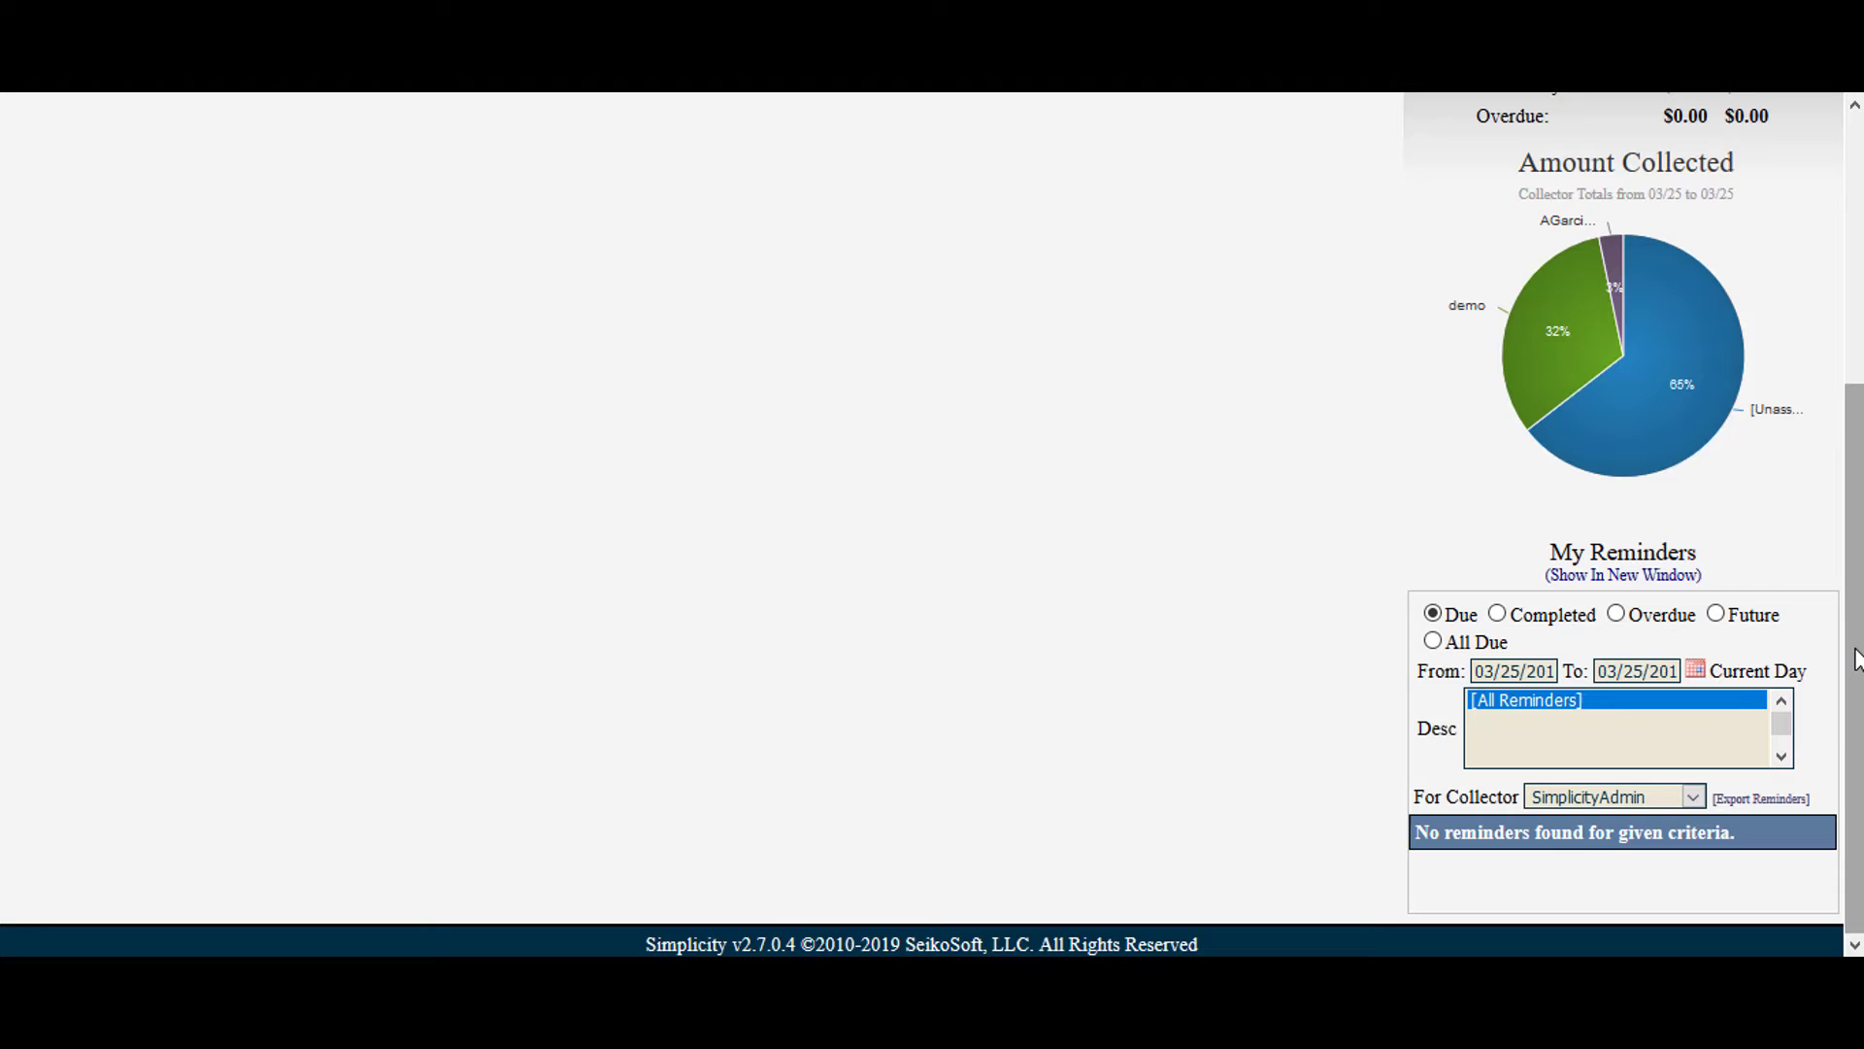
scroll(1855, 658, up, 5)
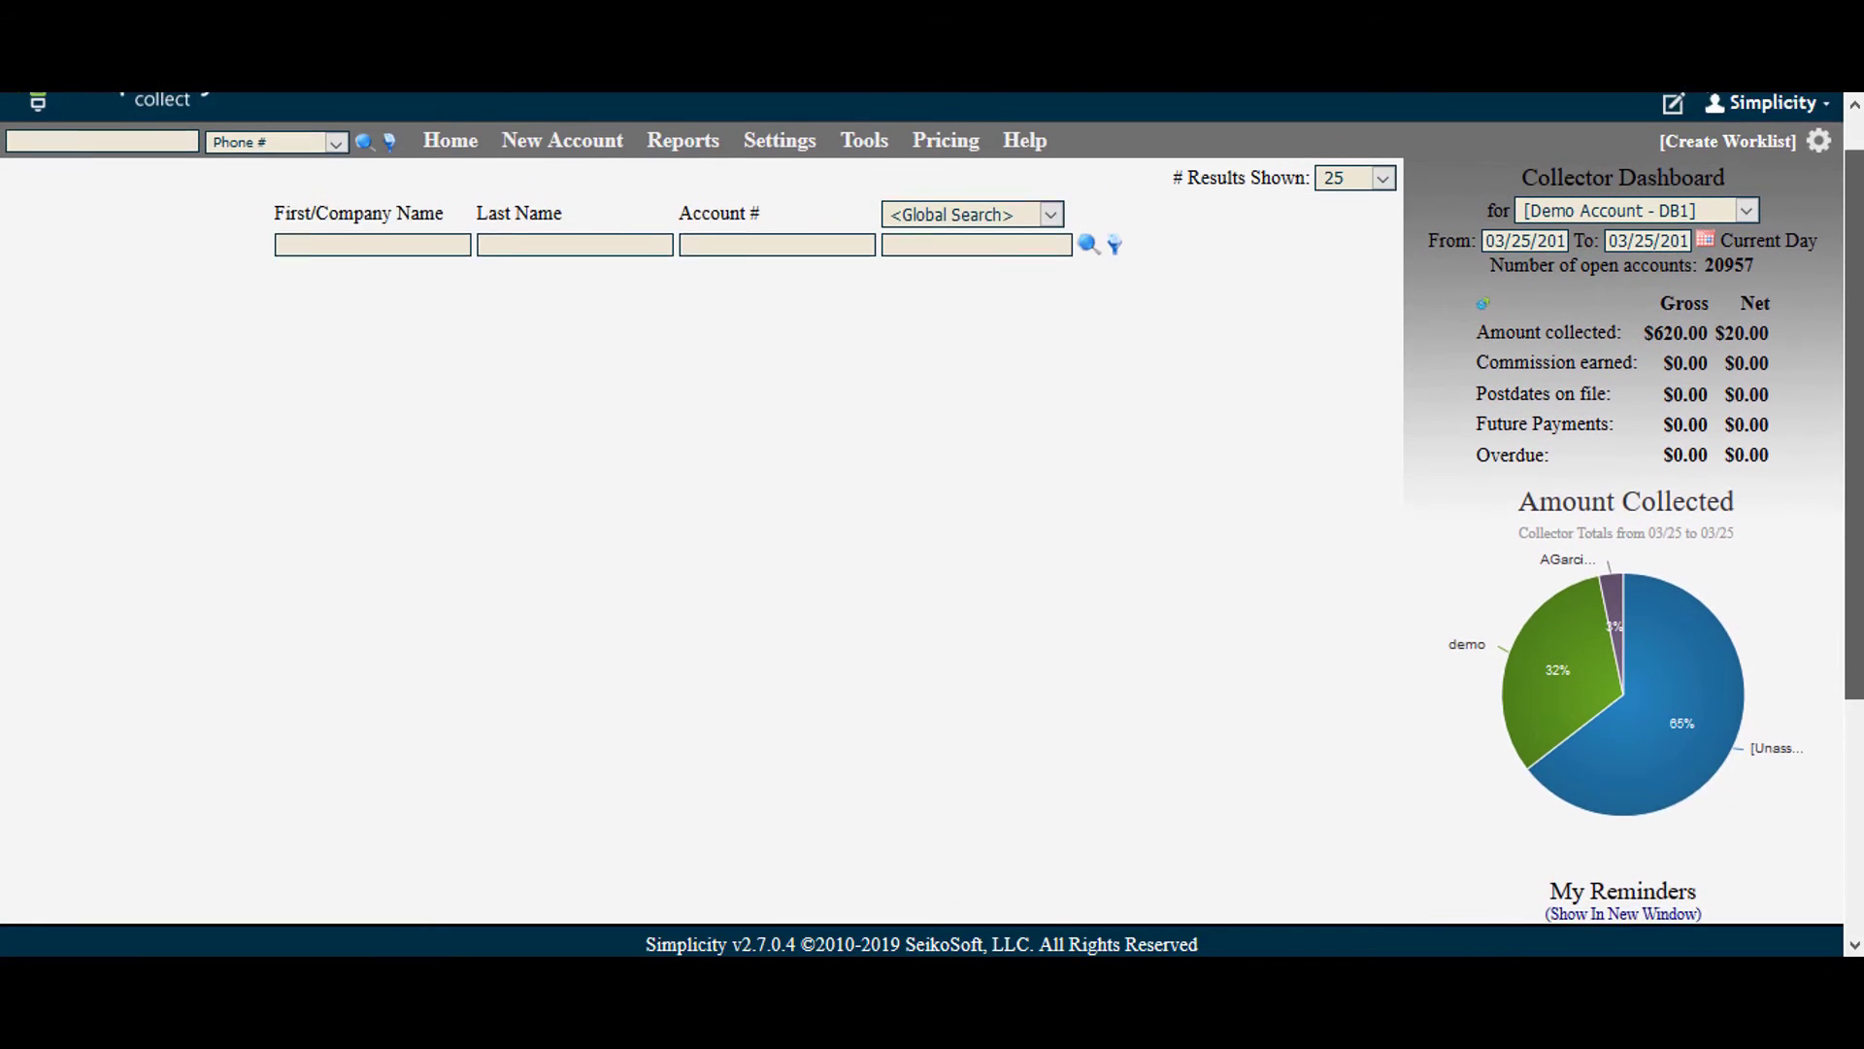
scroll(932, 524, up, 1)
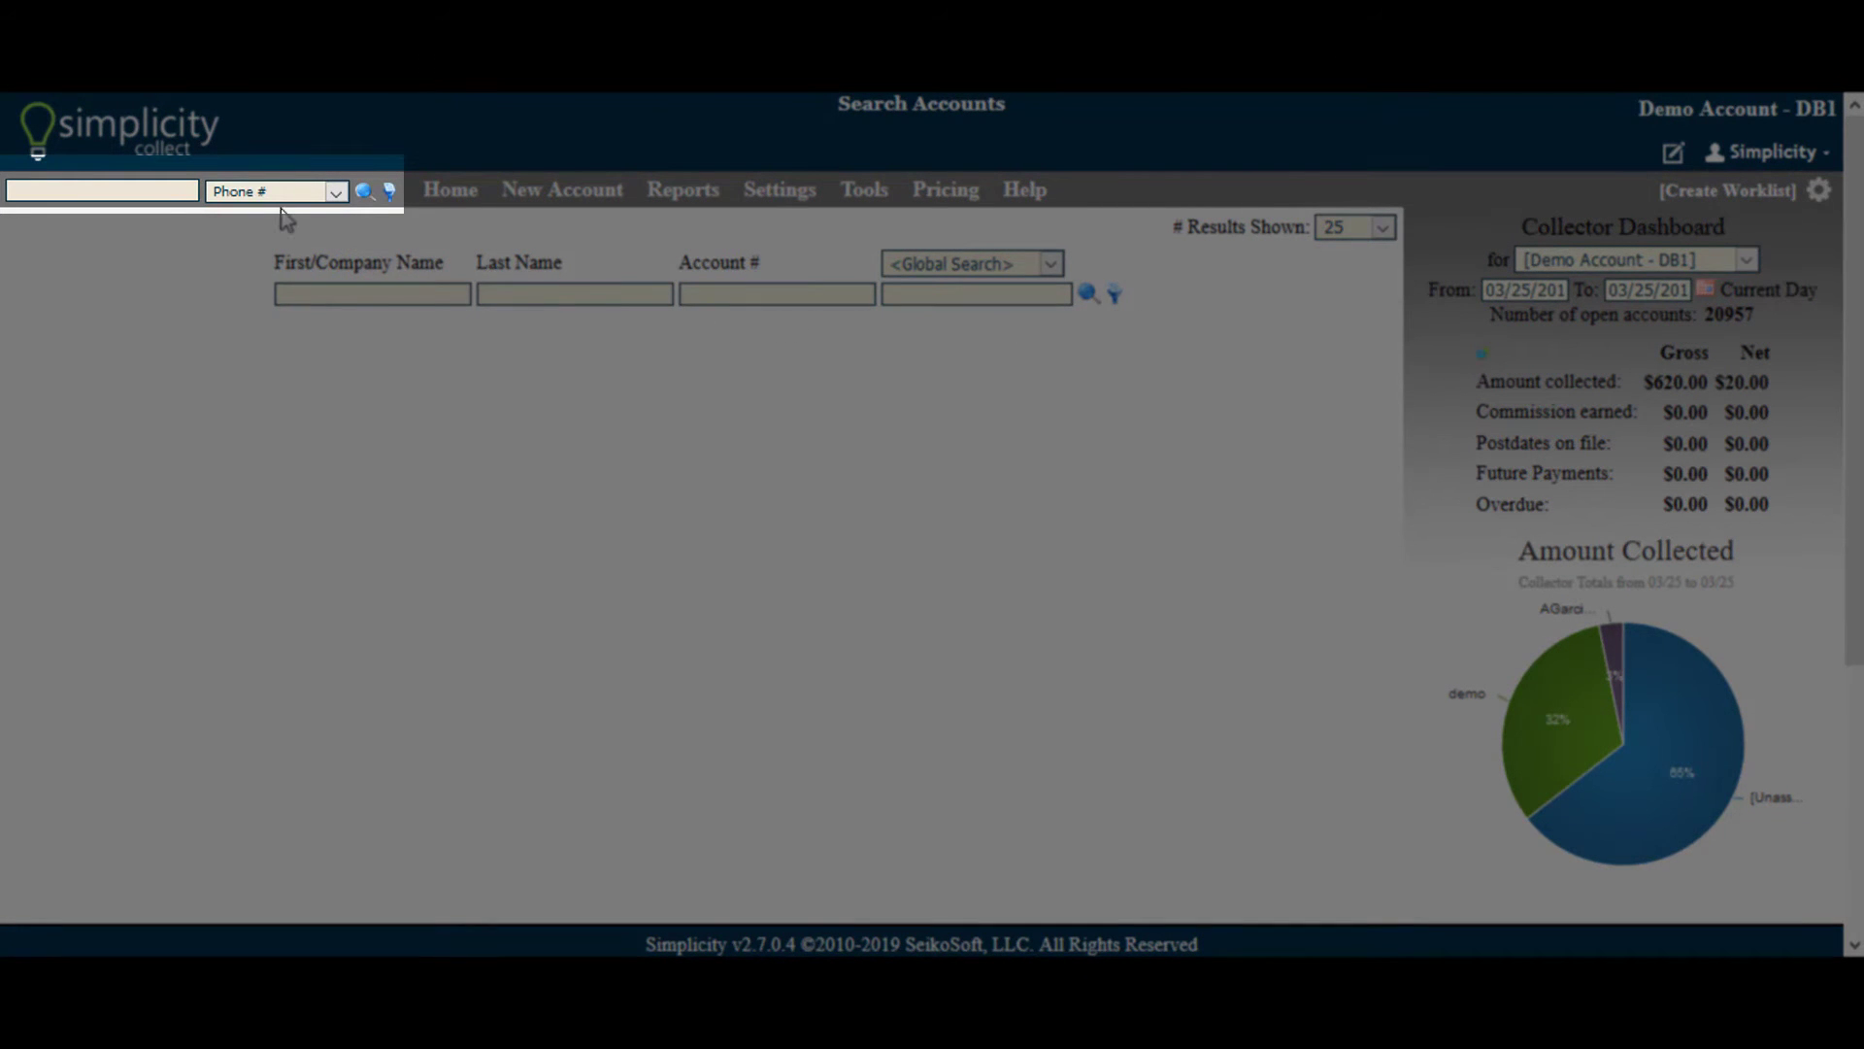
click(136, 191)
click(336, 192)
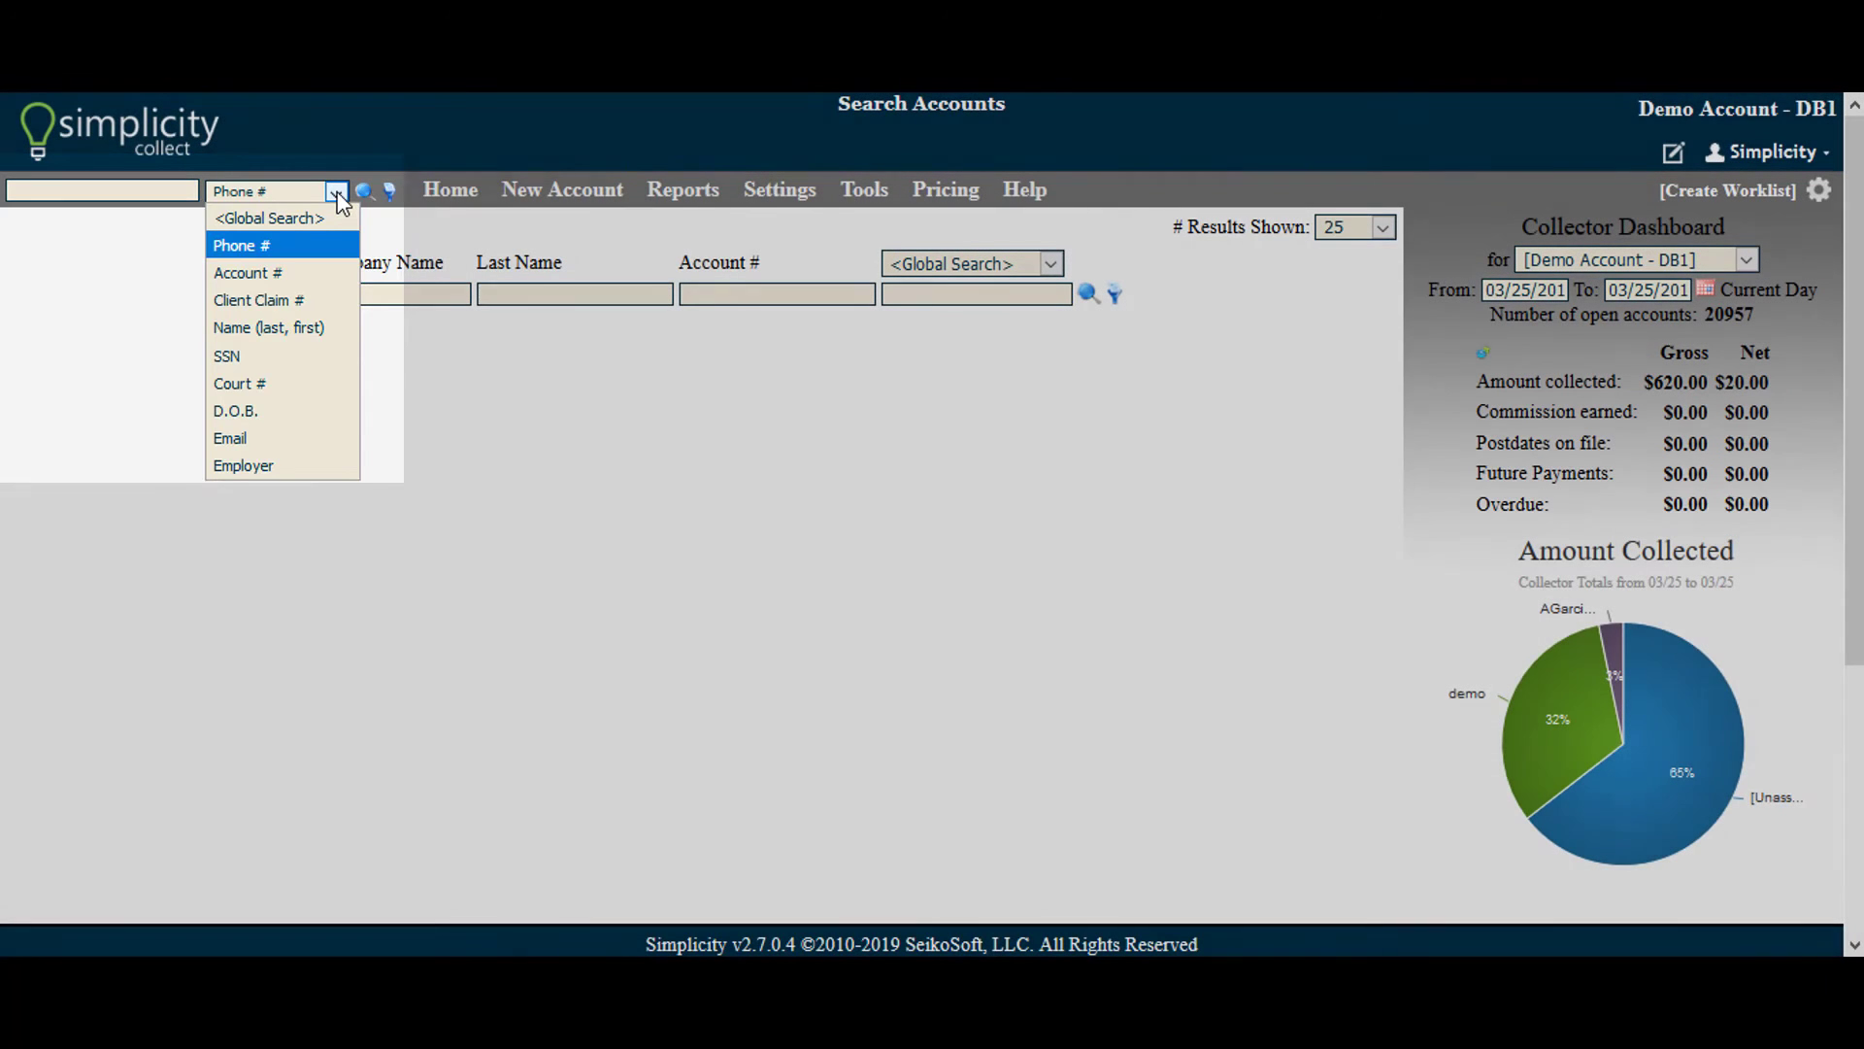
click(337, 193)
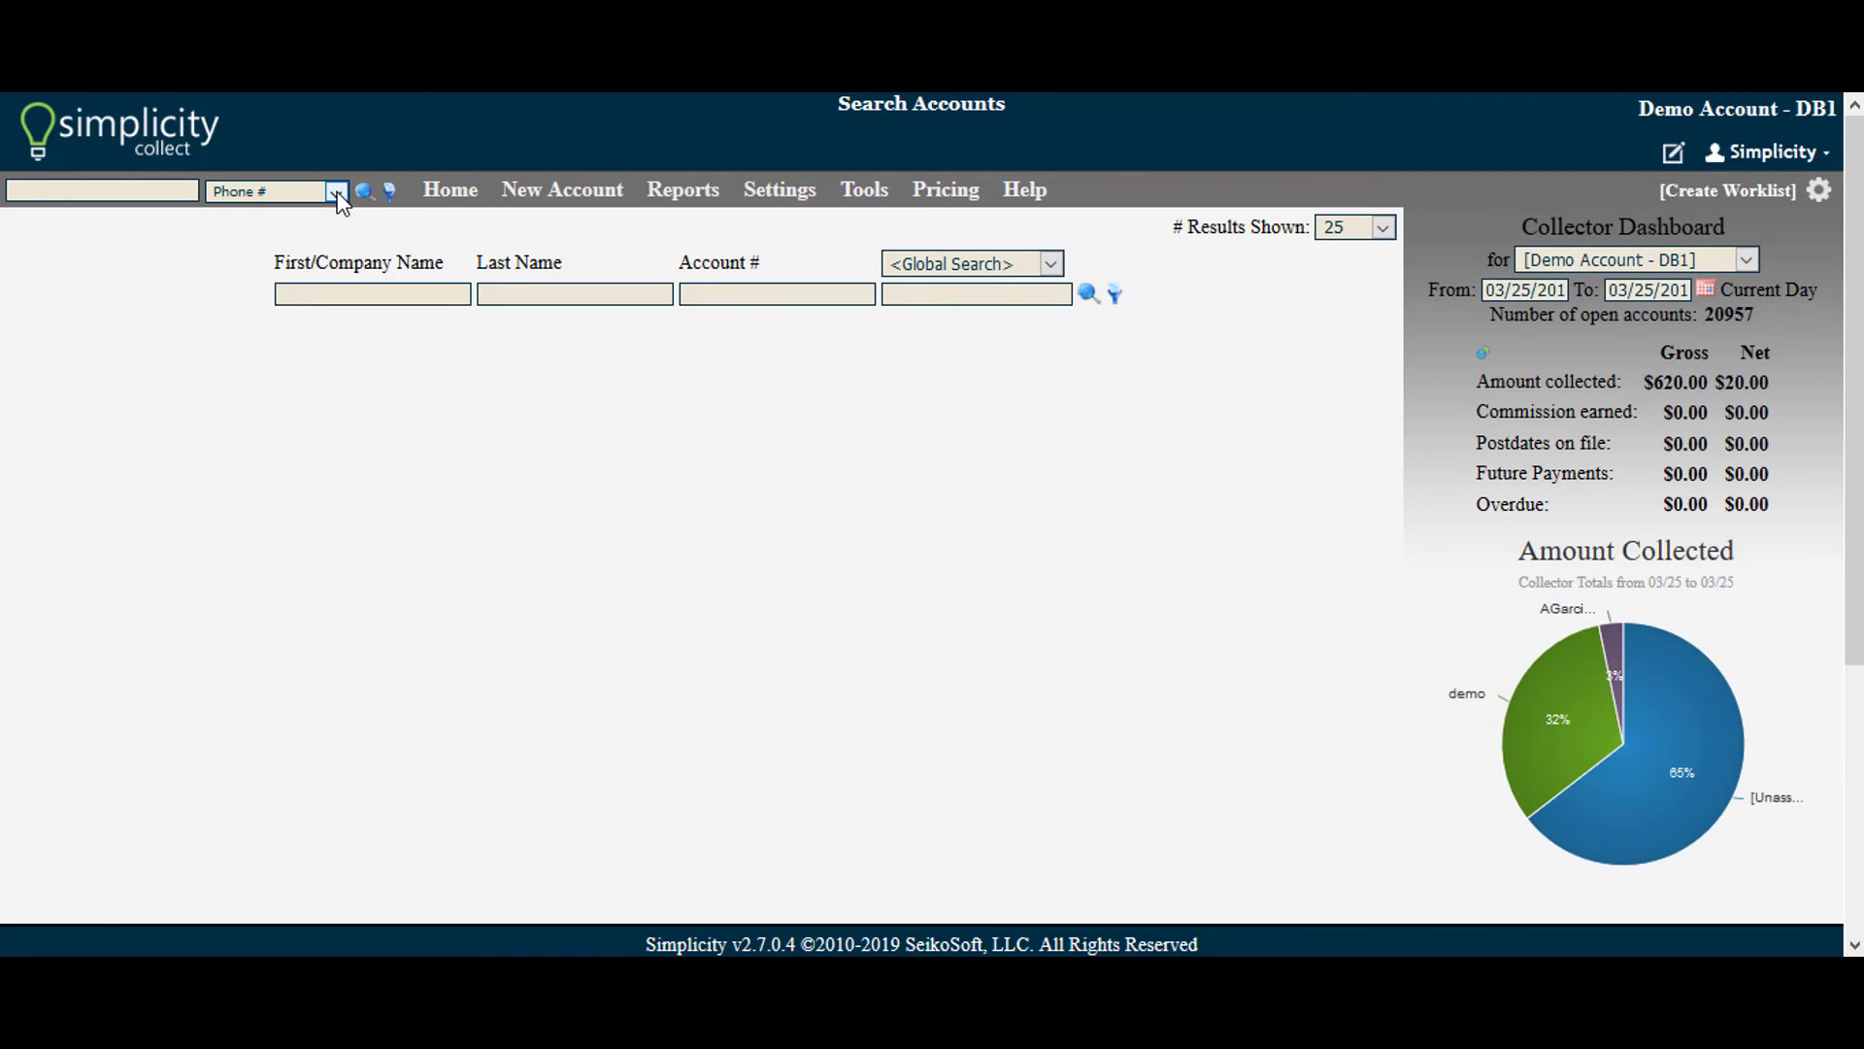